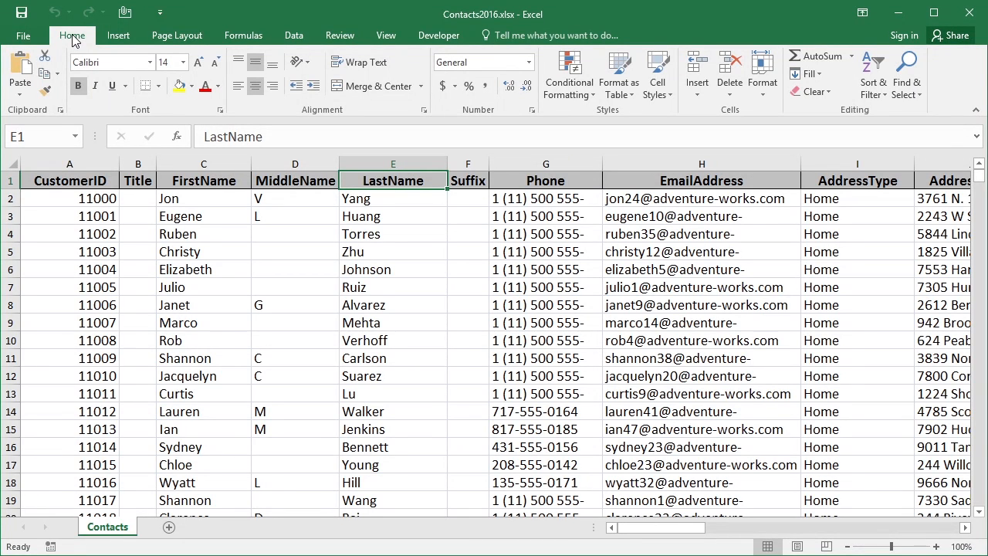
- Remove rows duplicated across all columns of the contact list, treating the first row as headers
{"action": "left_click", "coordinate": [229, 307]}
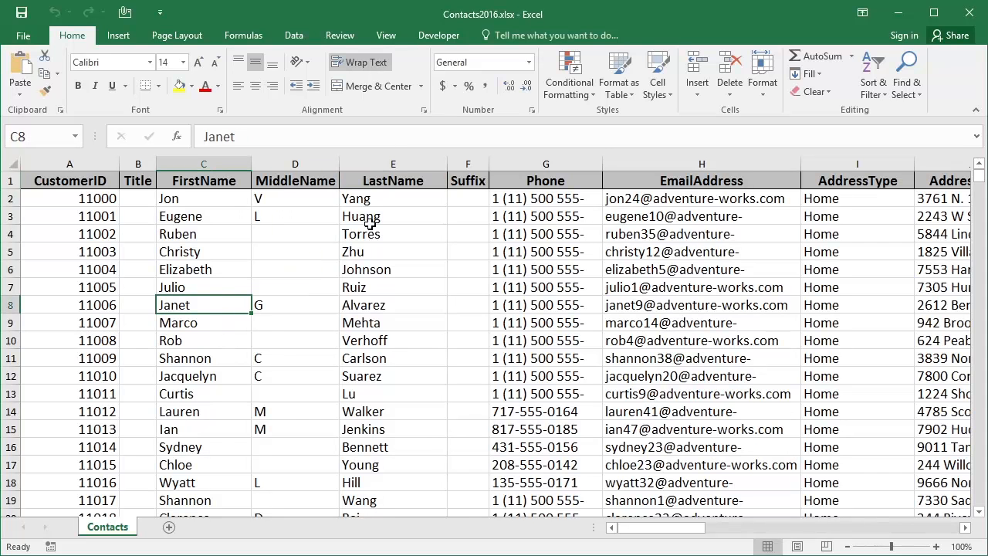
{"action": "left_click", "coordinate": [293, 35]}
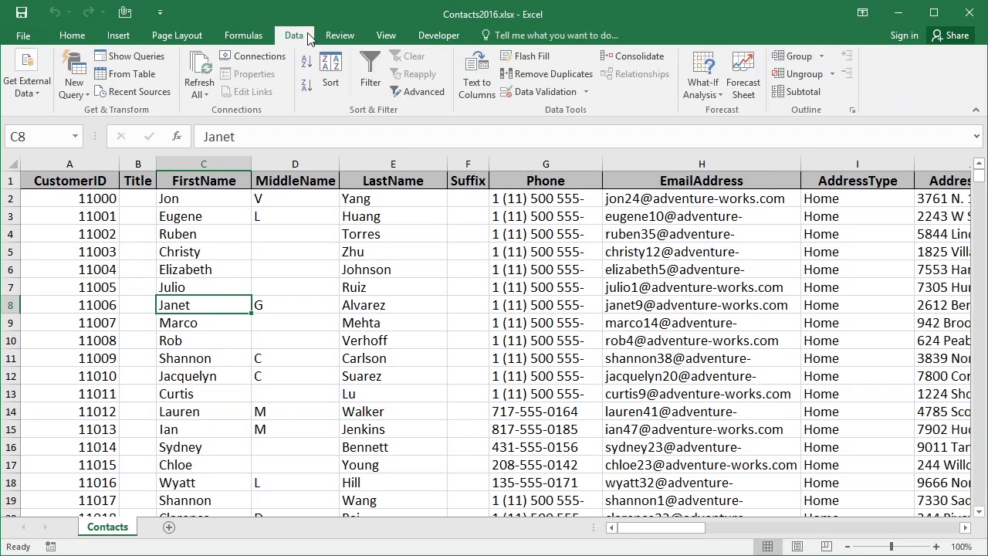
{"action": "left_click", "coordinate": [543, 75]}
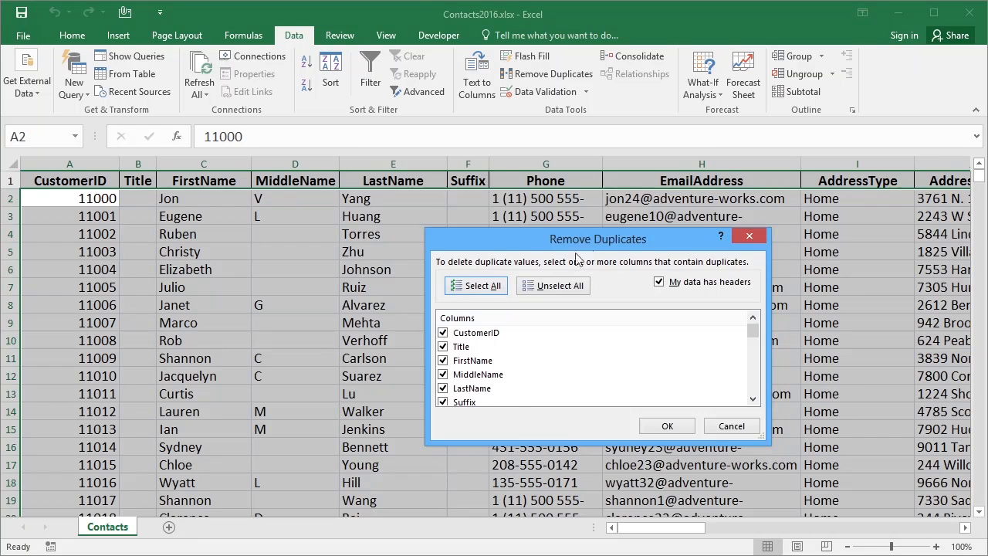
{"action": "left_click_drag", "start_coordinate": [702, 337], "coordinate": [761, 485]}
{"action": "left_click_drag", "start_coordinate": [743, 294], "coordinate": [753, 421]}
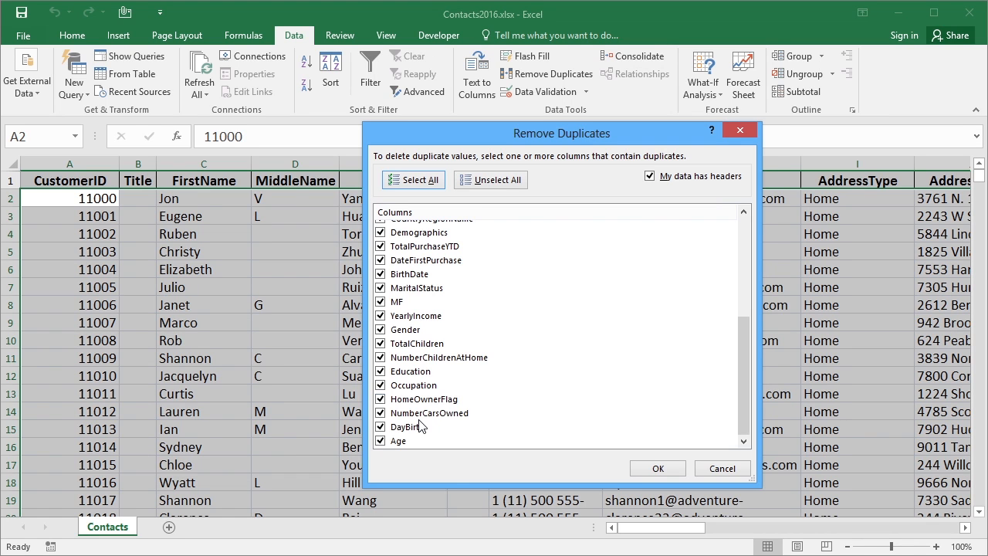
{"action": "left_click_drag", "start_coordinate": [745, 375], "coordinate": [755, 222]}
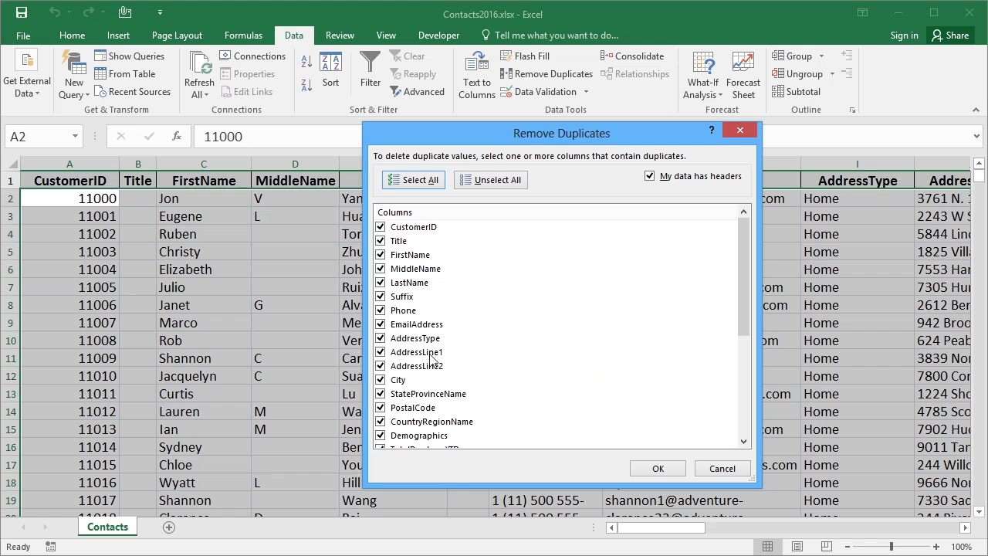
{"action": "left_click_drag", "start_coordinate": [749, 324], "coordinate": [746, 437]}
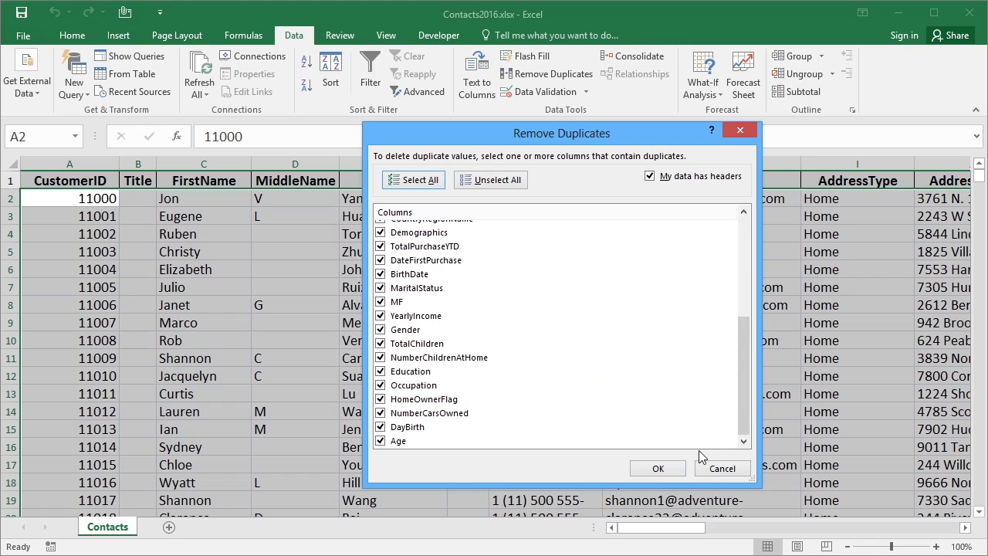
{"action": "left_click", "coordinate": [656, 468]}
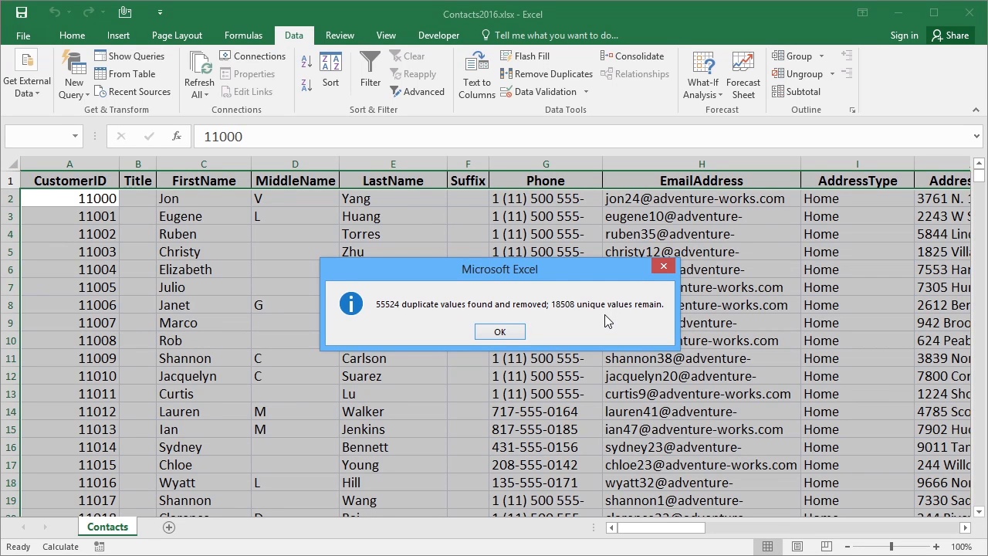
{"action": "left_click", "coordinate": [500, 332]}
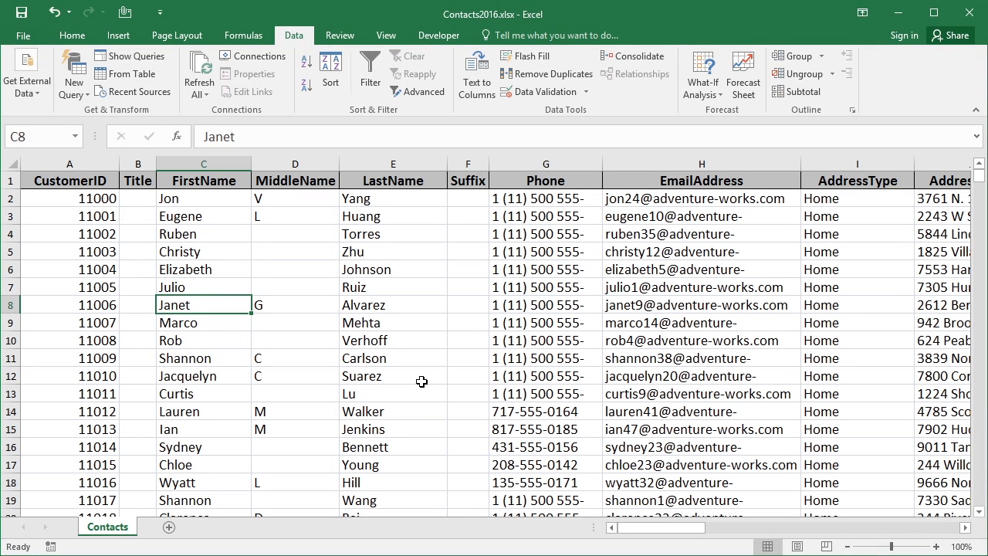
- Remove duplicates from the contact list based on the EmailAddress column only
{"action": "left_click", "coordinate": [550, 75]}
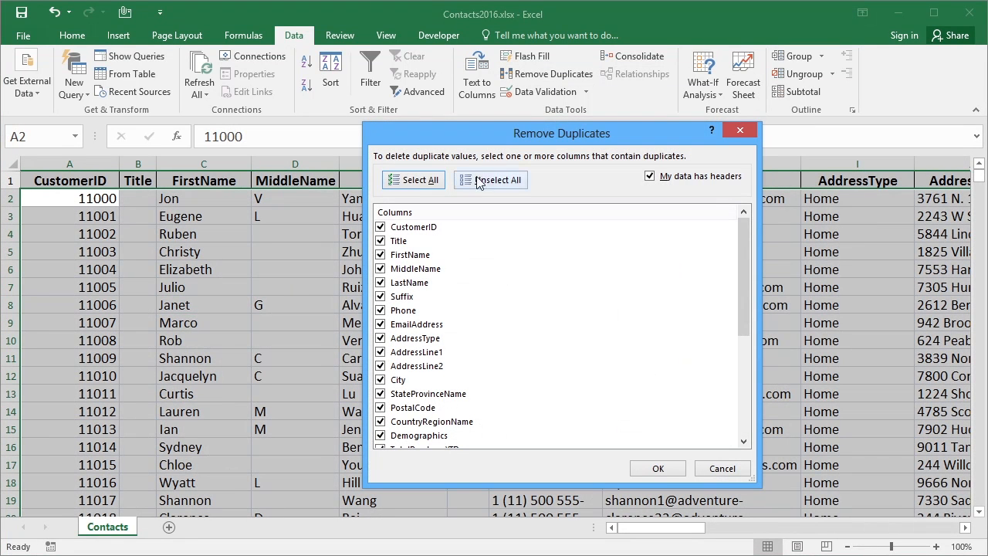
{"action": "left_click", "coordinate": [498, 187]}
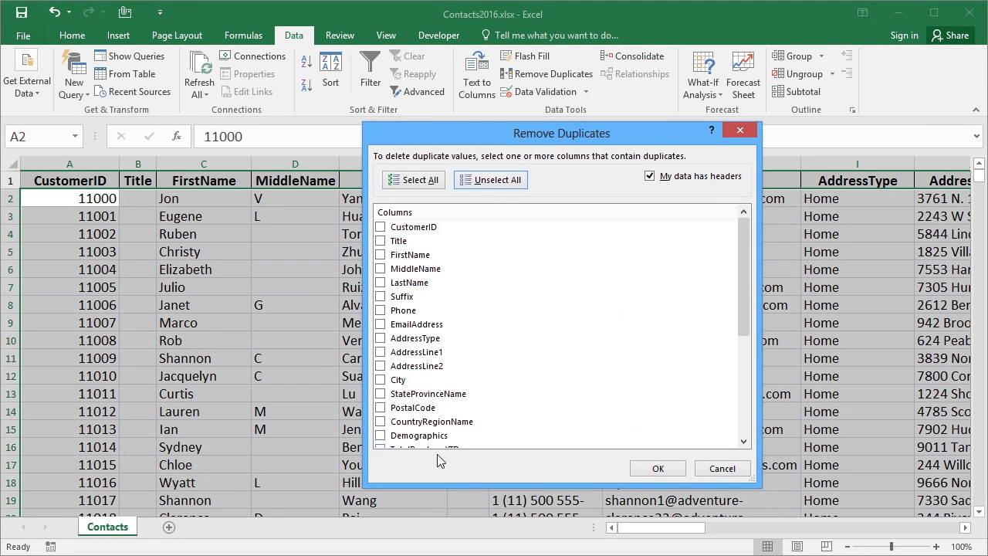
{"action": "left_click", "coordinate": [380, 324]}
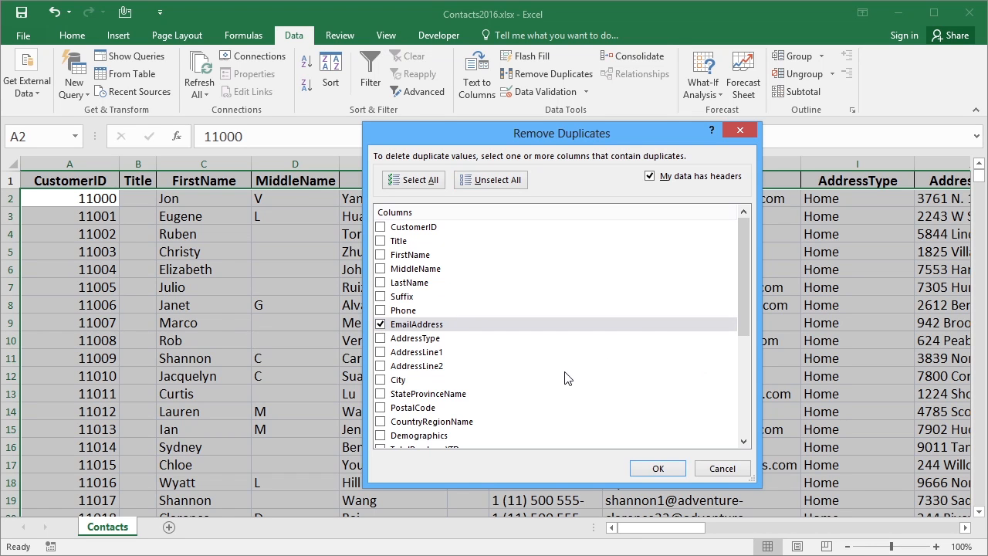
{"action": "left_click", "coordinate": [658, 468]}
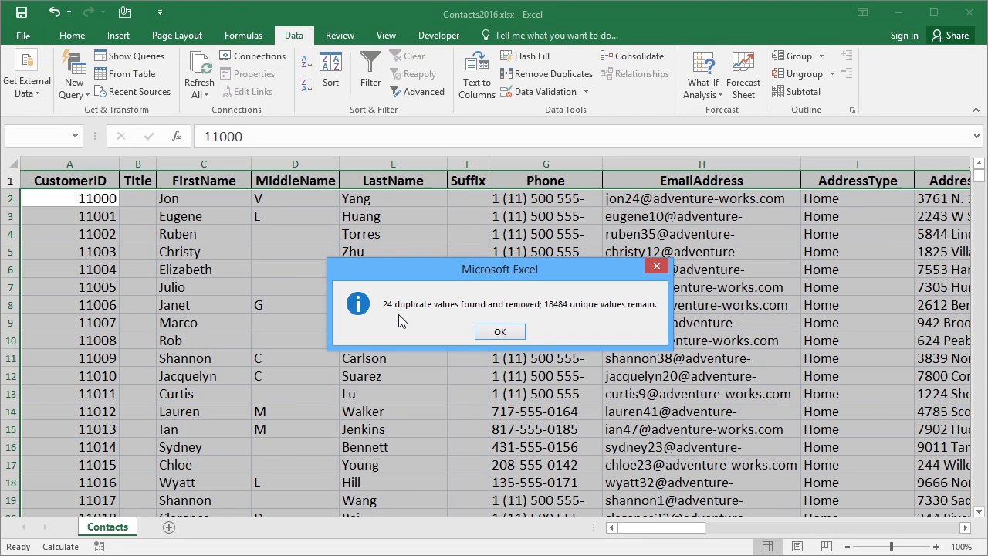
{"action": "left_click", "coordinate": [499, 331]}
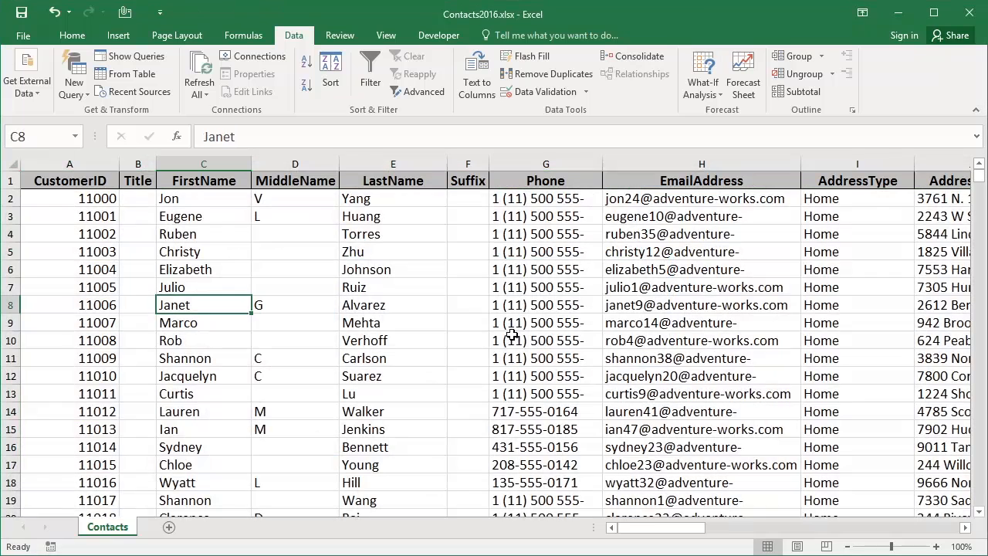
- Undo the last duplicate removal
{"action": "left_click", "coordinate": [69, 12]}
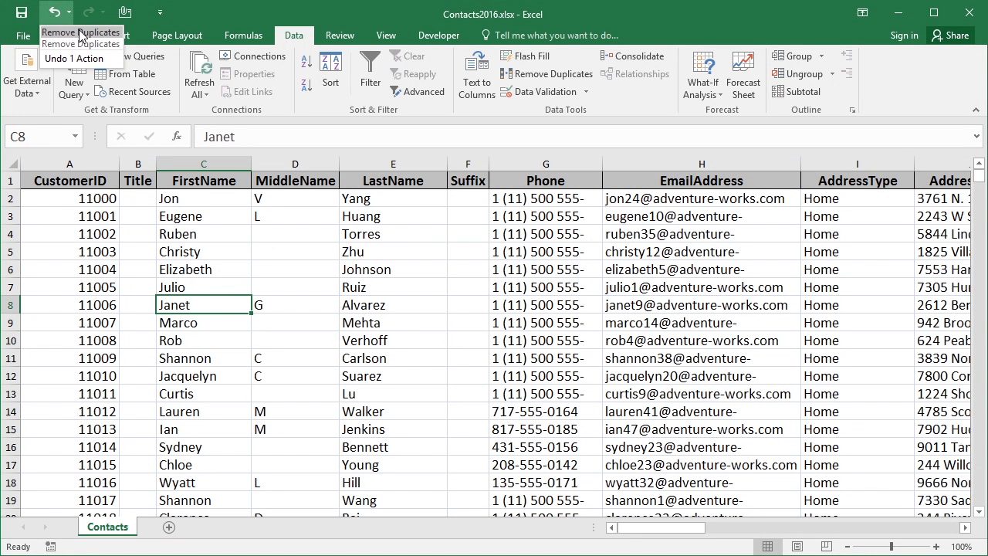
{"action": "left_click", "coordinate": [79, 34]}
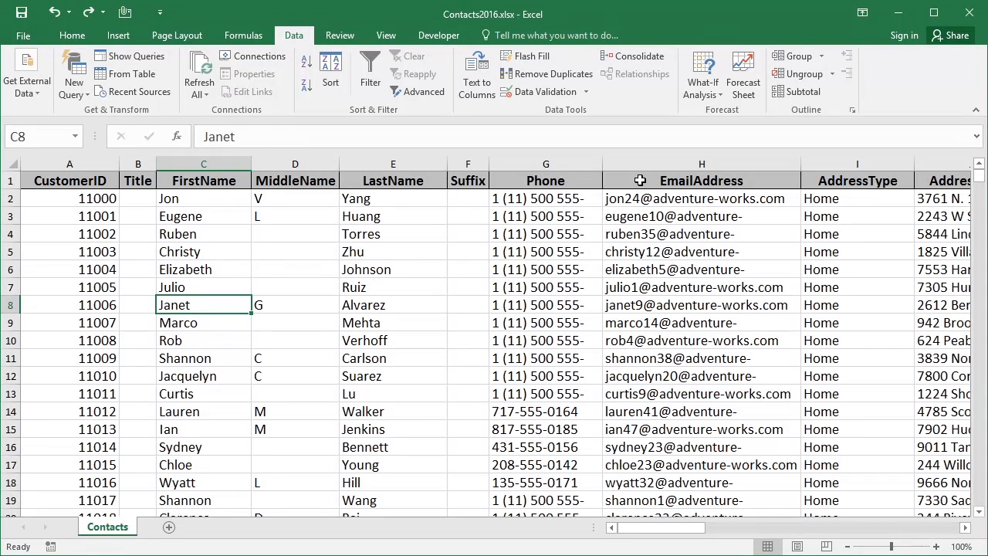
- Insert a blank column before EmailAddress and enter the header Dup in cell H1
{"action": "left_click", "coordinate": [658, 162]}
{"action": "right_click", "coordinate": [659, 163]}
{"action": "left_click", "coordinate": [700, 271]}
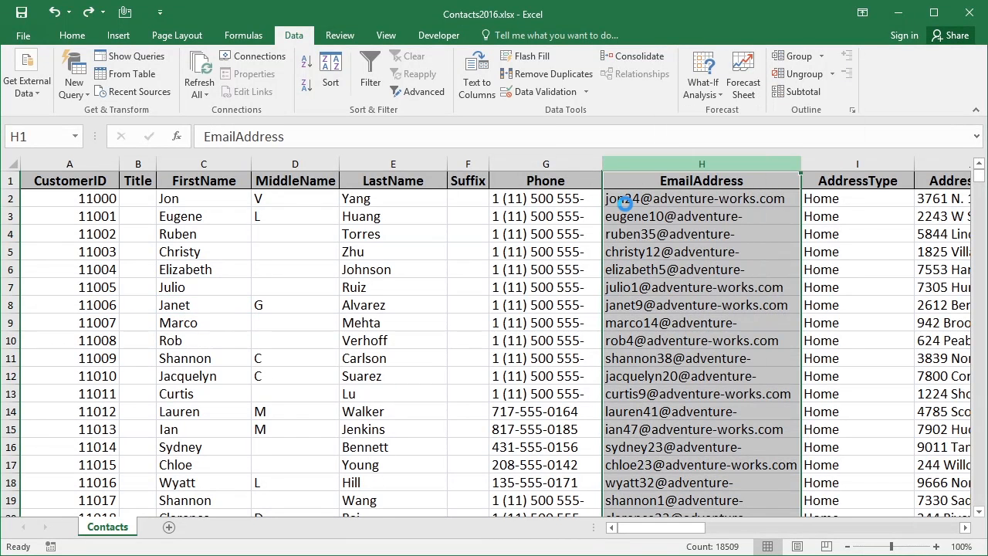
{"action": "left_click", "coordinate": [625, 201]}
{"action": "left_click", "coordinate": [633, 180]}
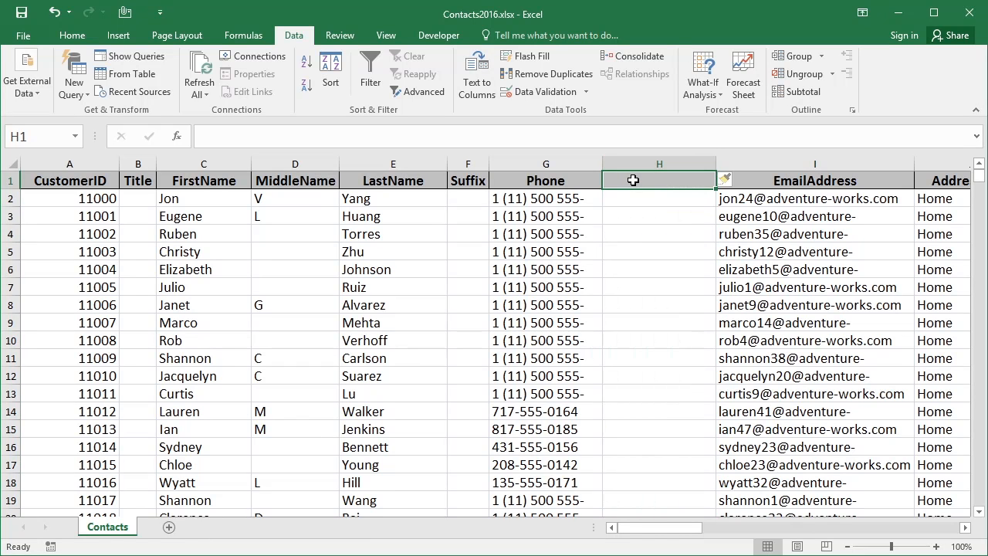
{"action": "type", "text": "Dup"}
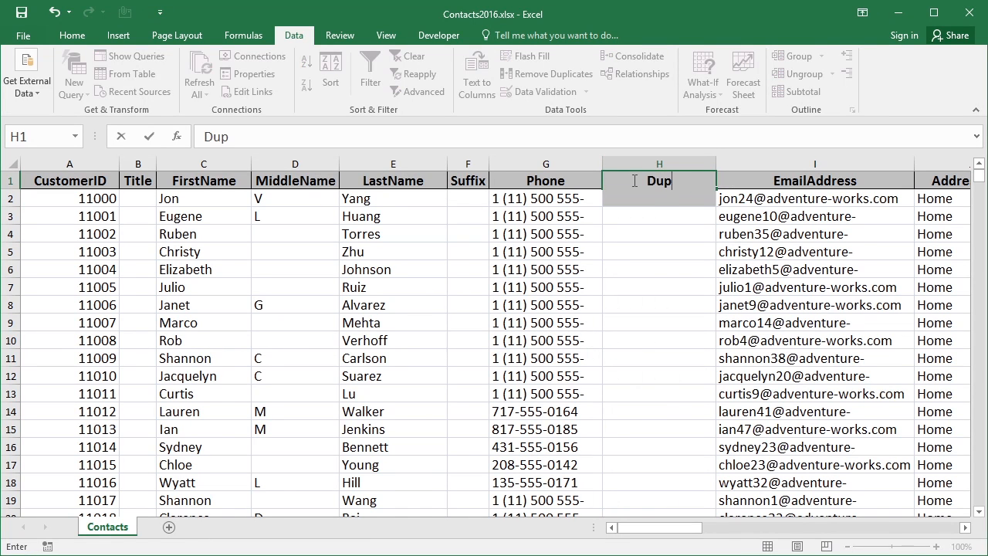
{"action": "key", "text": "Return"}
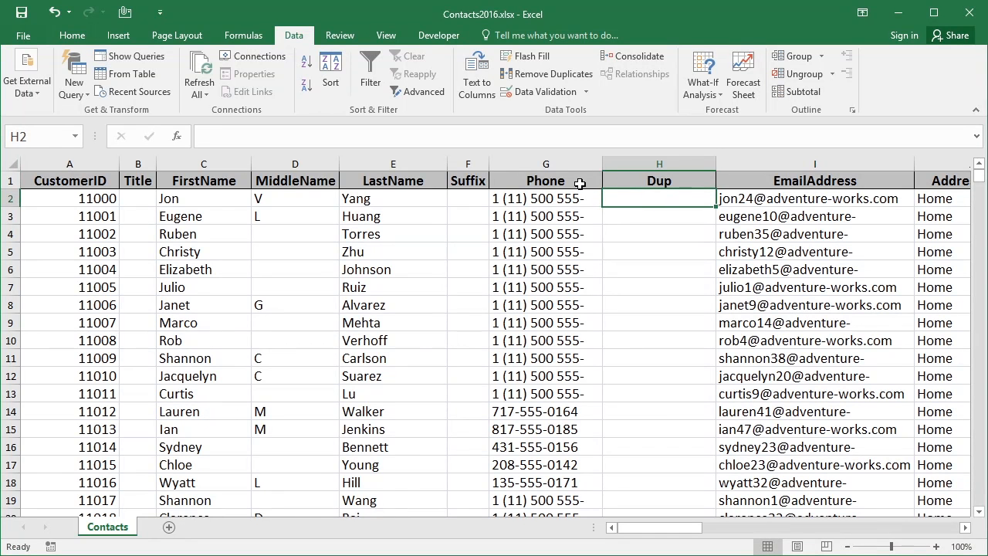
- Enter =COUNTIF(I:I,I2) in cell H2 to count how often the first email address occurs in column I
{"action": "left_click", "coordinate": [743, 199]}
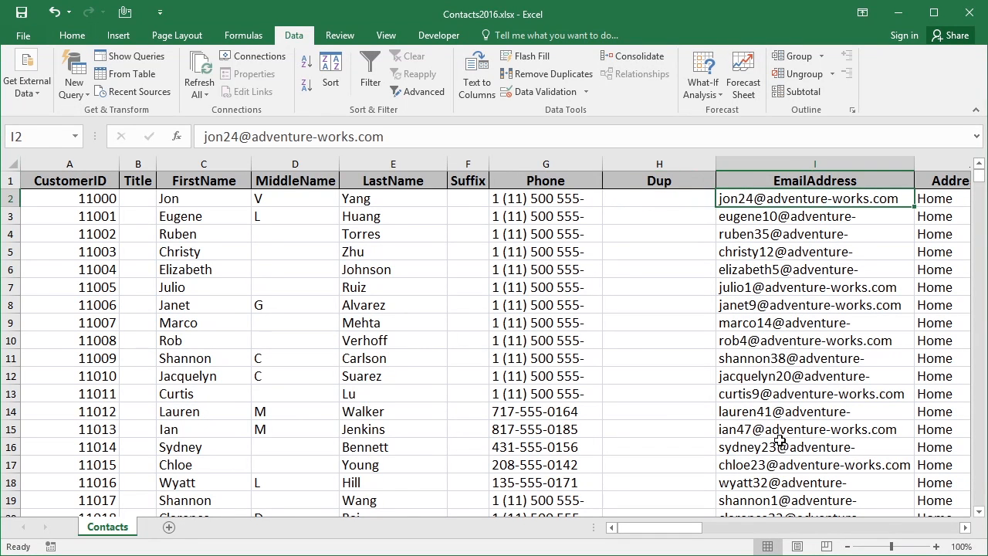
{"action": "left_click", "coordinate": [653, 202]}
{"action": "type", "text": "=countif("}
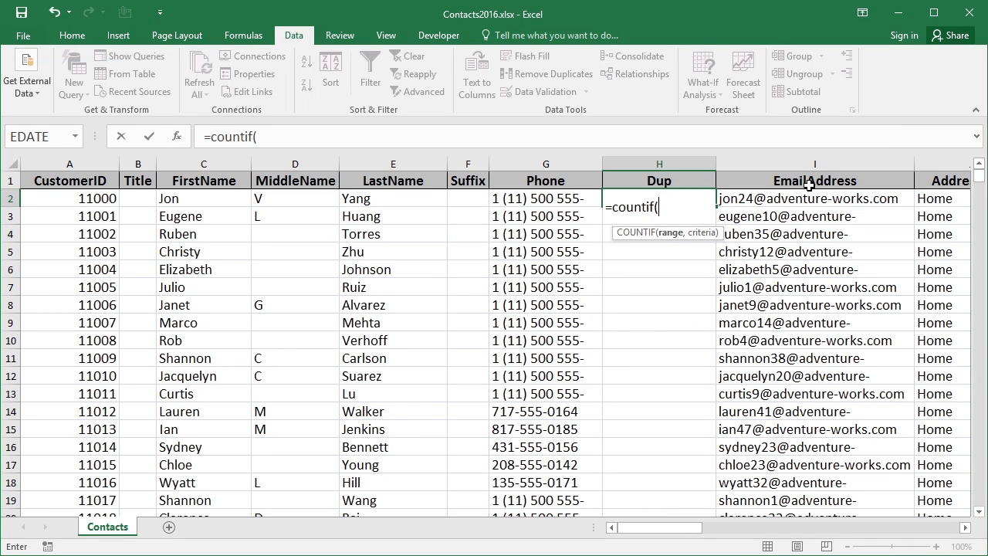
{"action": "left_click", "coordinate": [813, 161]}
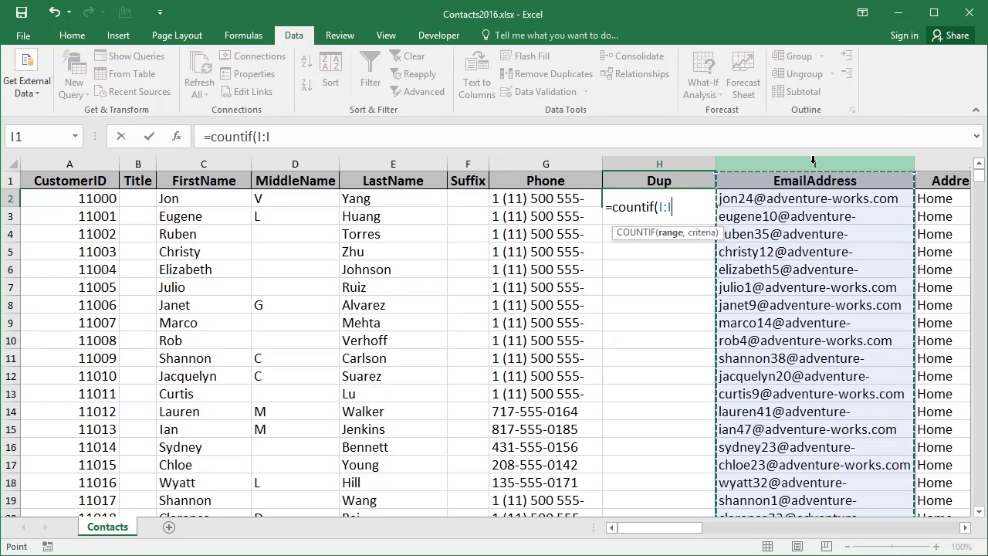
{"action": "type", "text": ","}
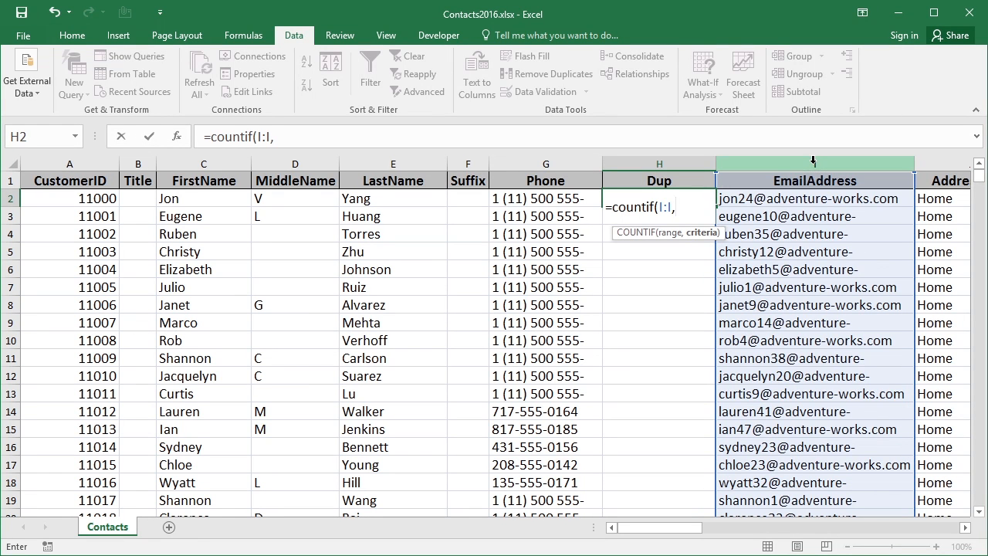
{"action": "left_click", "coordinate": [763, 198]}
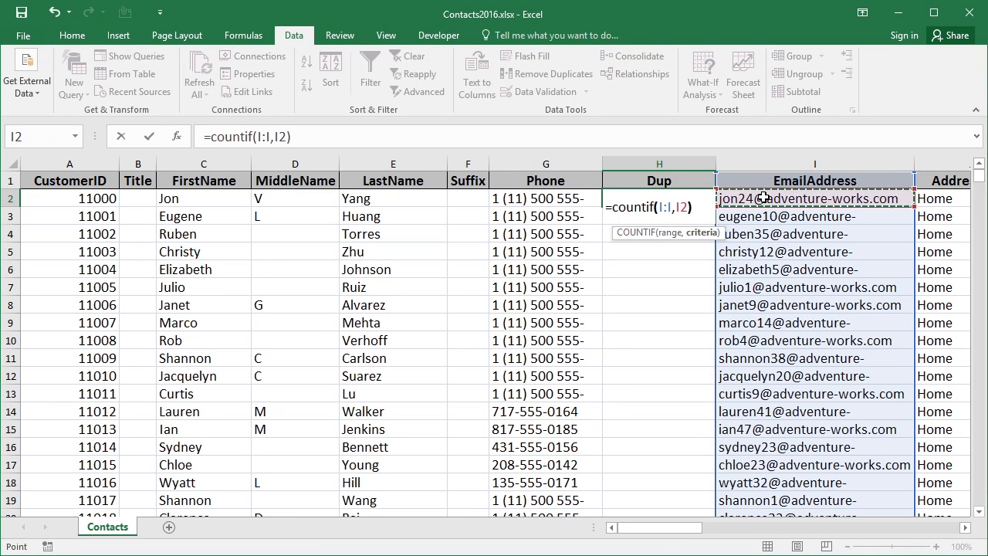
{"action": "type", "text": ")"}
{"action": "key", "text": "Return"}
{"action": "key", "text": "Up"}
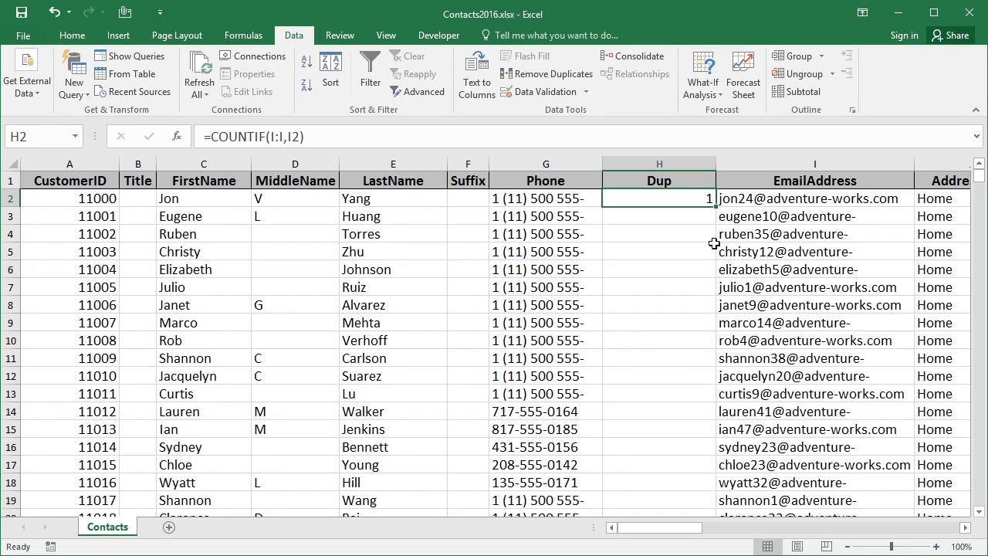
- Make the range in H2's formula absolute so it reads =COUNTIF($I:$I,I2)
{"action": "double_click", "coordinate": [706, 195]}
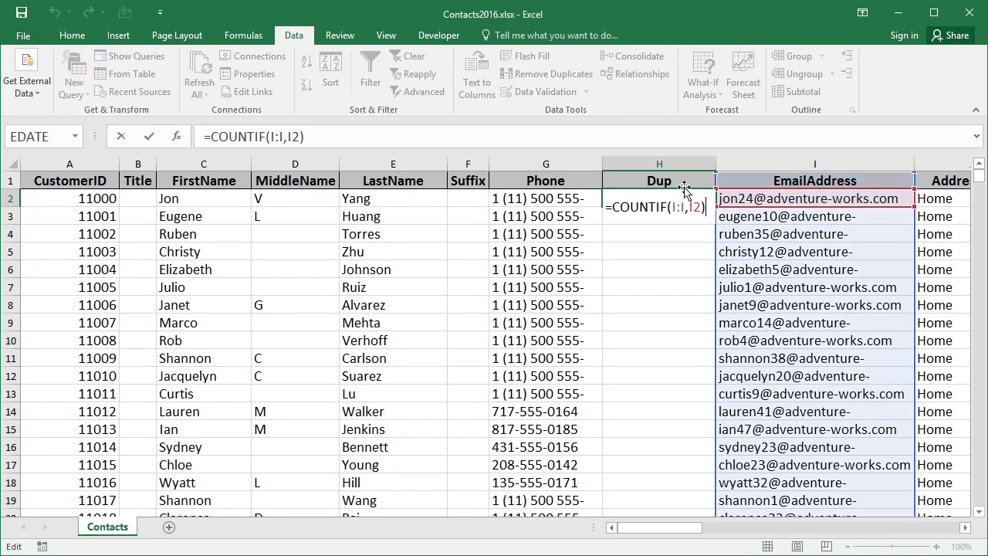
{"action": "left_click_drag", "start_coordinate": [671, 207], "coordinate": [686, 207]}
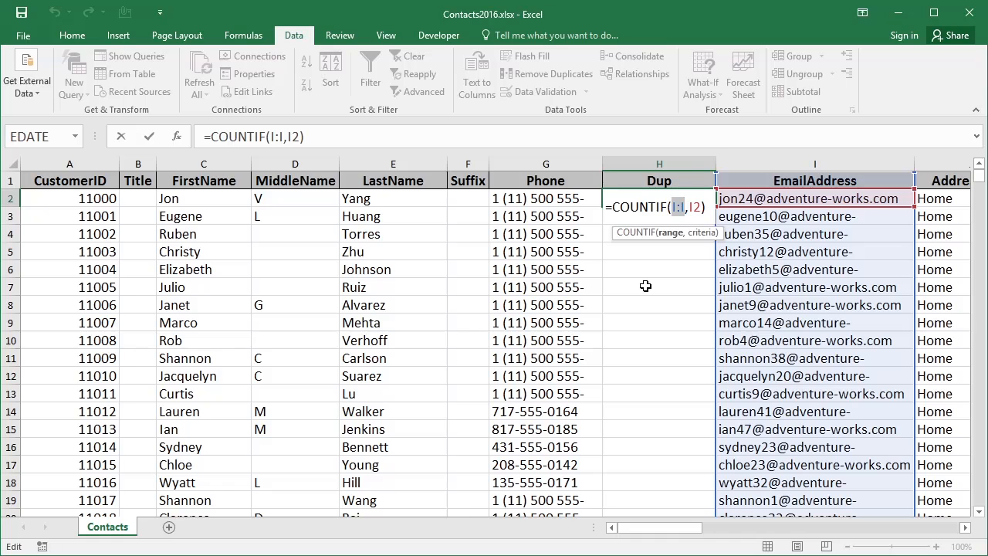
{"action": "key", "text": "F4"}
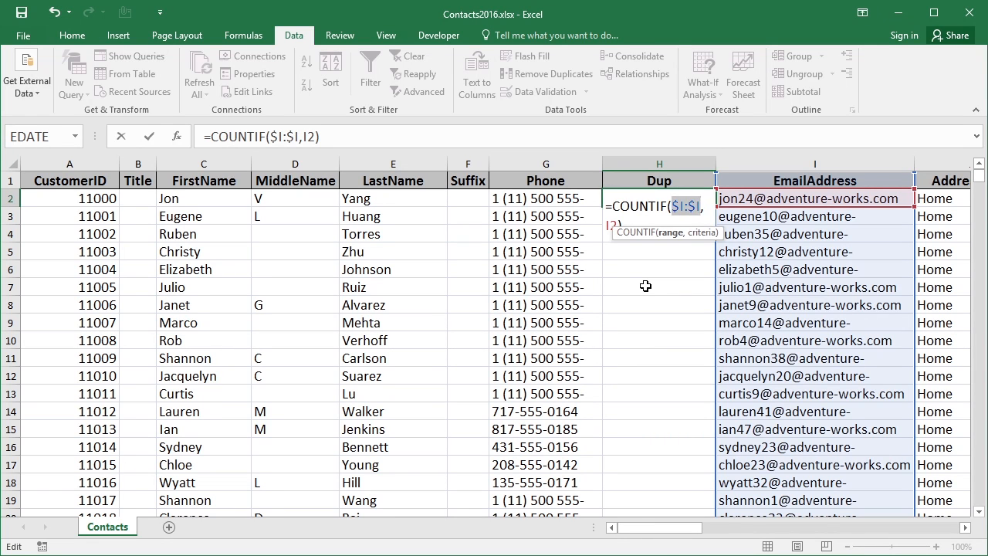
{"action": "key", "text": "Return"}
{"action": "key", "text": "Up"}
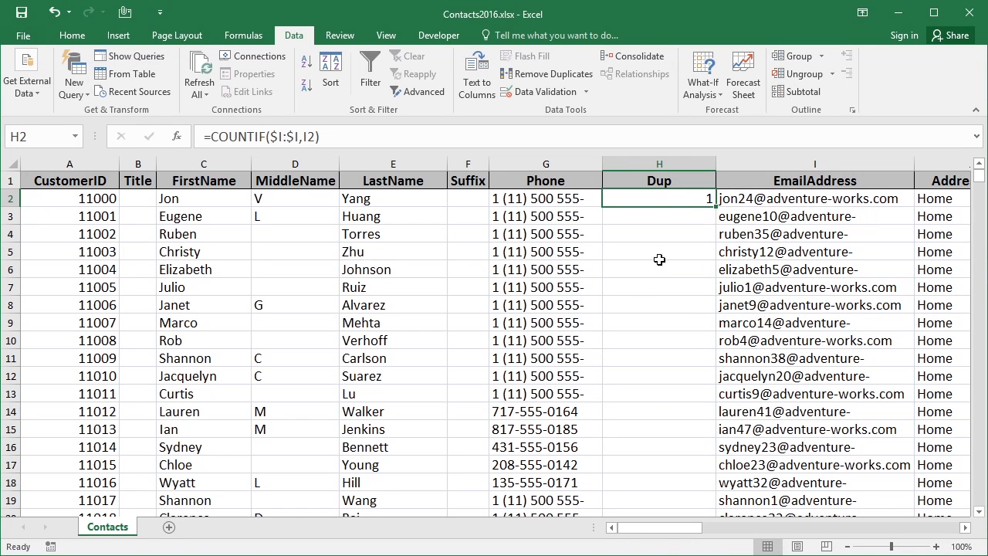
- Fill the COUNTIF formula down the Dup column and sort the contacts by Dup from largest to smallest
{"action": "double_click", "coordinate": [716, 207]}
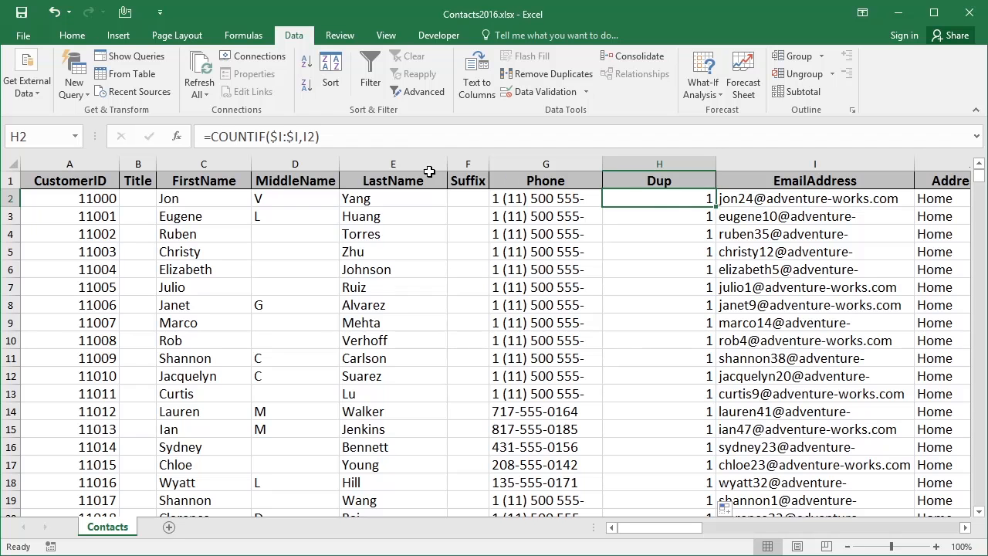
{"action": "left_click", "coordinate": [304, 85]}
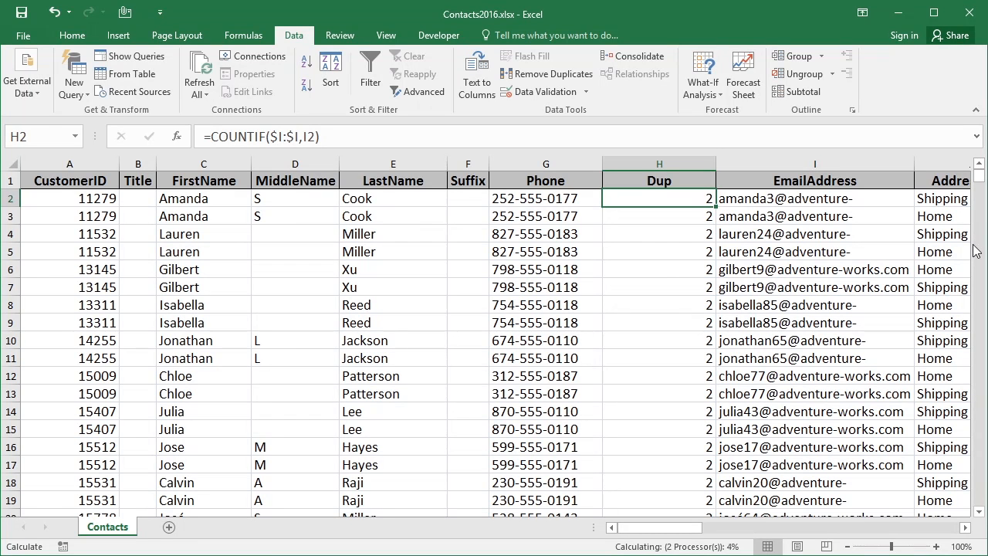
- Examine the sorted Dup column to see which contacts share an email address and where the duplicates end
{"action": "left_click", "coordinate": [979, 511]}
{"action": "left_click_drag", "start_coordinate": [980, 516], "coordinate": [980, 515]}
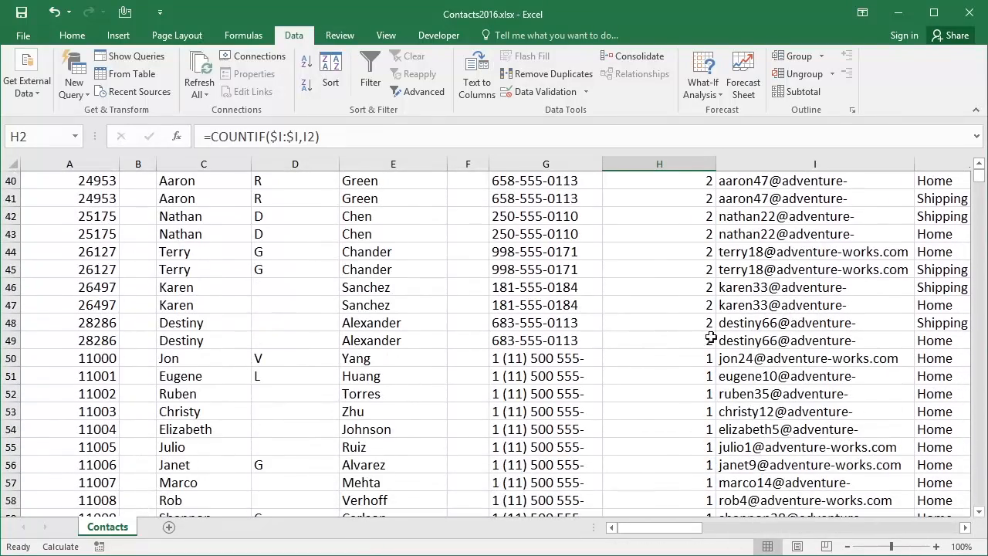
{"action": "left_click", "coordinate": [708, 338]}
{"action": "key", "text": "Up"}
{"action": "key", "text": "Up"}
{"action": "key", "text": "Up"}
{"action": "key", "text": "Up"}
{"action": "key", "text": "Up"}
{"action": "key", "text": "Up"}
{"action": "key", "text": "Up"}
{"action": "key", "text": "Up"}
{"action": "key", "text": "Up"}
{"action": "key", "text": "Up"}
{"action": "key", "text": "Up"}
{"action": "key", "text": "Up"}
{"action": "key", "text": "Up"}
{"action": "key", "text": "Up"}
{"action": "key", "text": "Up"}
{"action": "key", "text": "Up"}
{"action": "key", "text": "Up"}
{"action": "key", "text": "Up"}
{"action": "key", "text": "Up"}
{"action": "key", "text": "Up"}
{"action": "key", "text": "Up"}
{"action": "key", "text": "Up"}
{"action": "key", "text": "Up"}
{"action": "key", "text": "Up"}
{"action": "key", "text": "Up"}
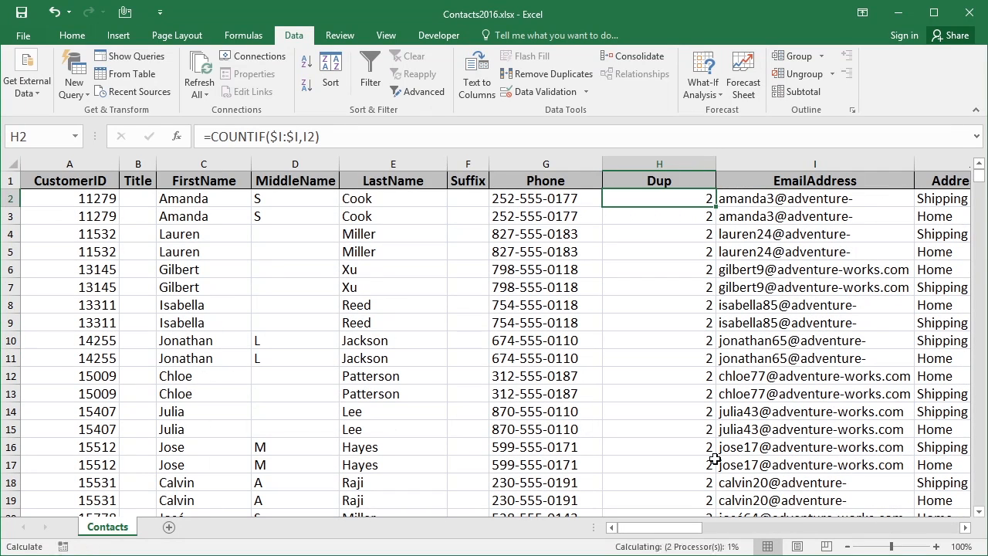
{"action": "key", "text": "Down"}
{"action": "key", "text": "Up"}
{"action": "key", "text": "Down"}
{"action": "key", "text": "Up"}
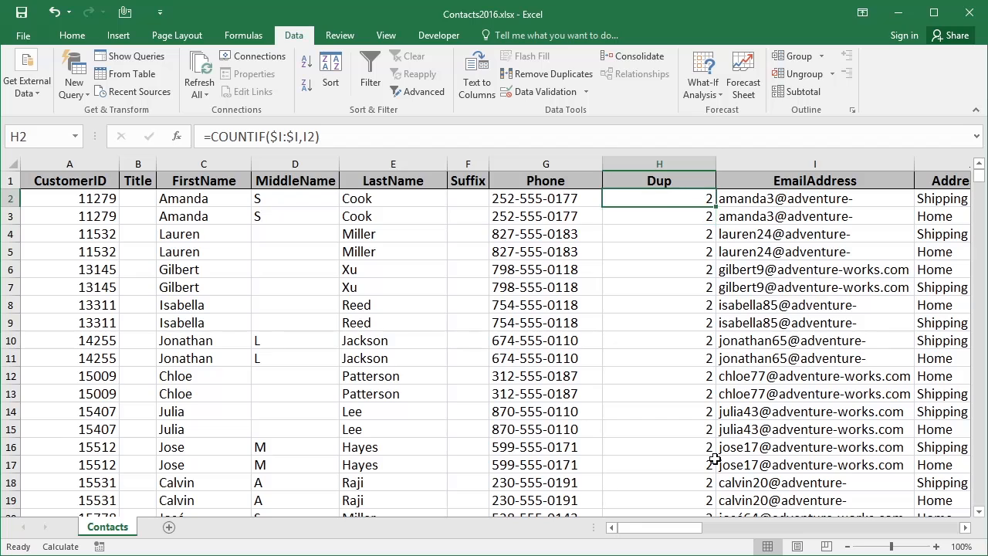
- Compare the AddressType and AddressLine1 entries of the contact rows that share an email address
{"action": "key", "text": "Left"}
{"action": "key", "text": "Right"}
{"action": "key", "text": "Right"}
{"action": "key", "text": "Right"}
{"action": "key", "text": "Right"}
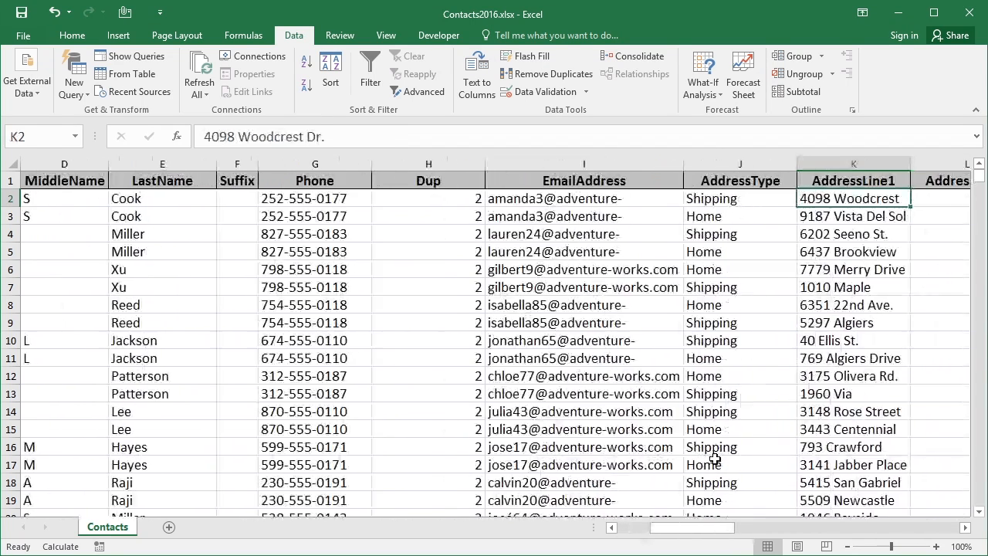
{"action": "key", "text": "Right"}
{"action": "key", "text": "Left"}
{"action": "key", "text": "Left"}
{"action": "key", "text": "Down"}
{"action": "key", "text": "Up"}
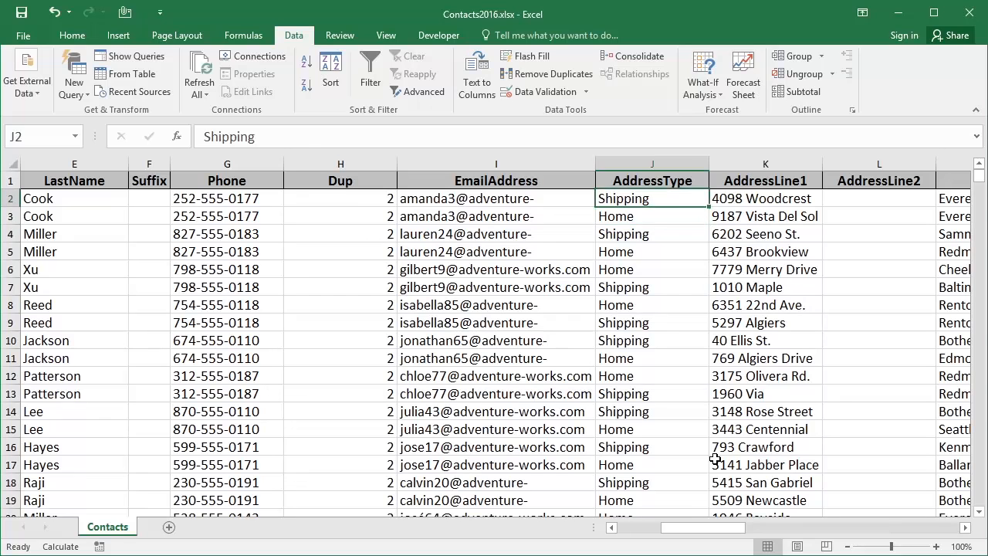
{"action": "key", "text": "Right"}
{"action": "key", "text": "Right"}
{"action": "key", "text": "Left"}
{"action": "key", "text": "Down"}
{"action": "key", "text": "Up"}
{"action": "key", "text": "Down"}
{"action": "key", "text": "Up"}
{"action": "key", "text": "Left"}
{"action": "key", "text": "Left"}
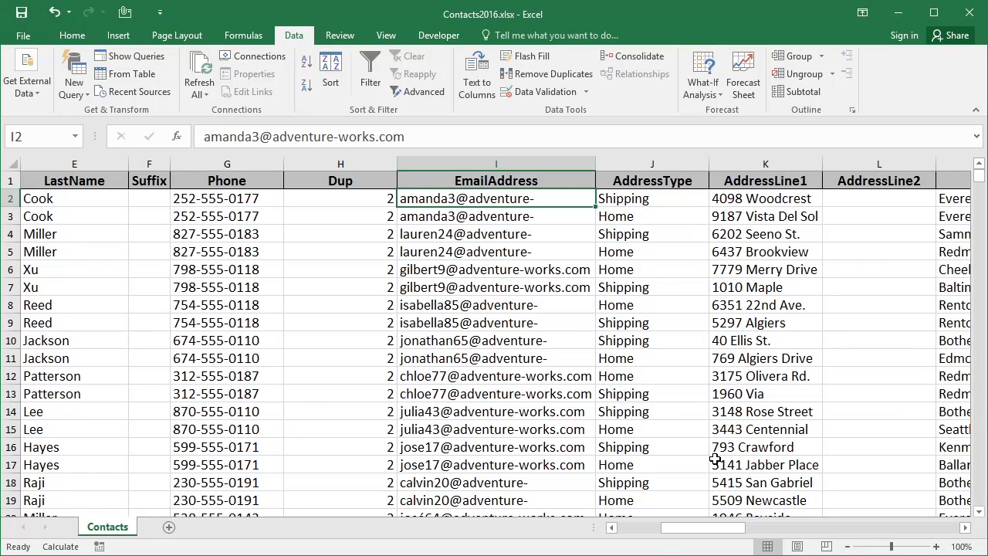
- Check the Dup counts of the first contact rows down to row 9
{"action": "key", "text": "Left"}
{"action": "key", "text": "Left"}
{"action": "key", "text": "Down"}
{"action": "key", "text": "Right"}
{"action": "key", "text": "Down"}
{"action": "key", "text": "Down"}
{"action": "key", "text": "Down"}
{"action": "key", "text": "Down"}
{"action": "key", "text": "Down"}
{"action": "key", "text": "Down"}
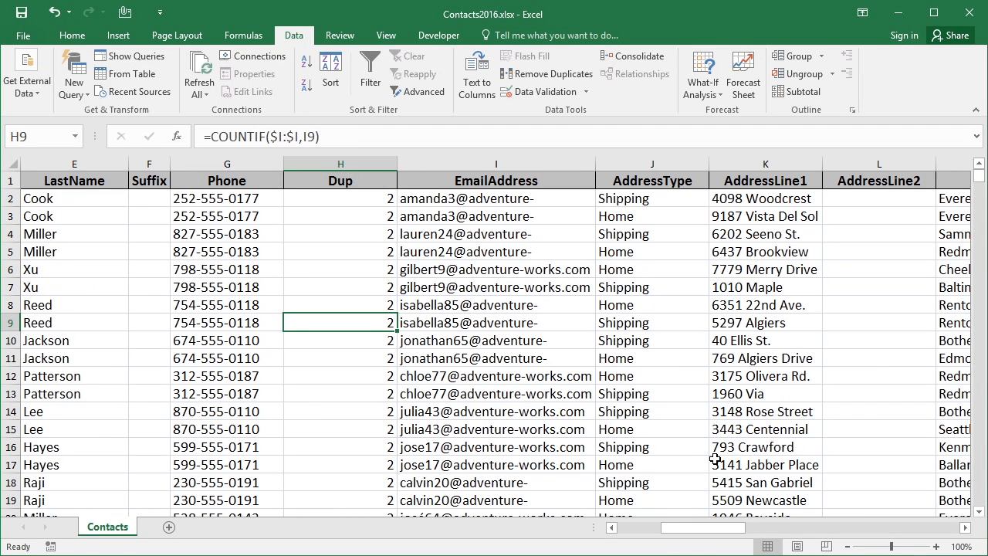
- Inspect the range and criteria references of the COUNTIF formula in cell H2
{"action": "left_click", "coordinate": [359, 200]}
{"action": "double_click", "coordinate": [359, 200]}
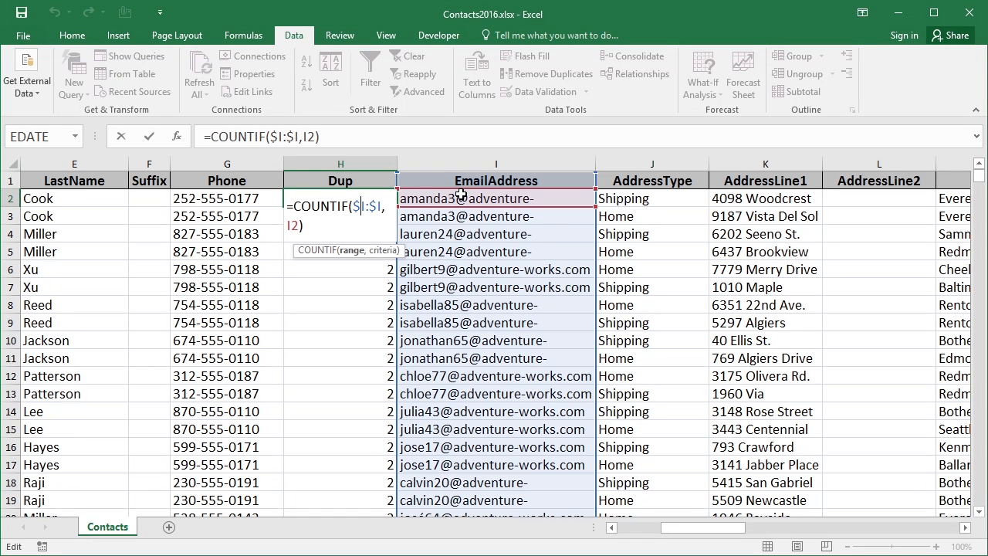
{"action": "key", "text": "ctrl+Return"}
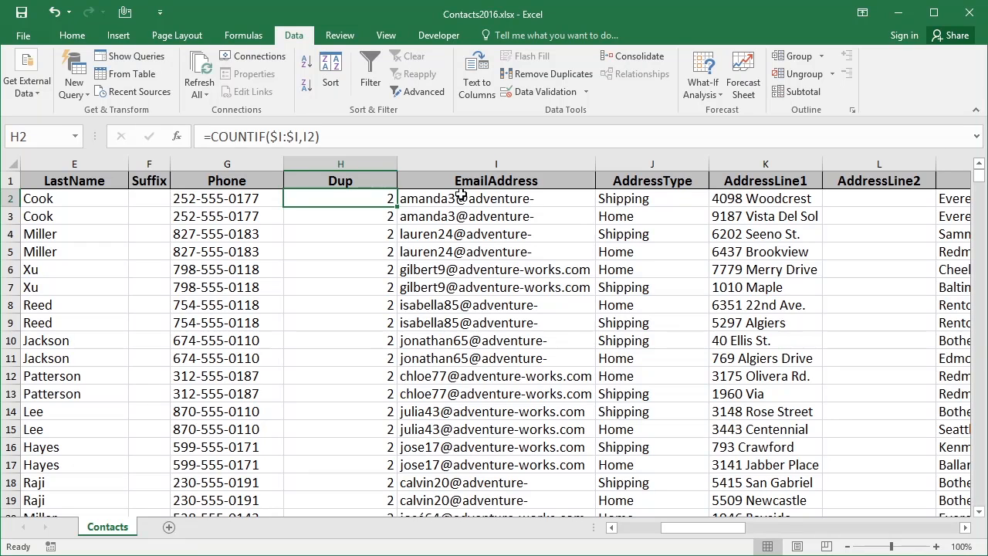